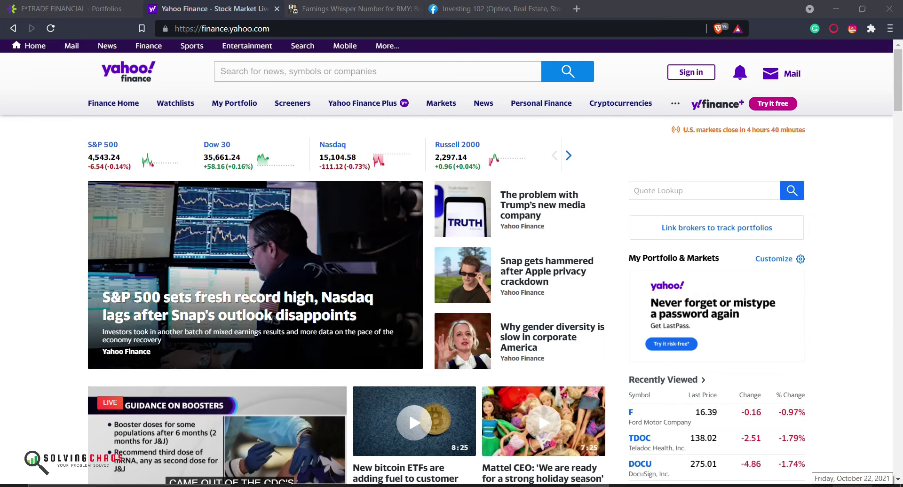
Check today's date on the calendar, then bring up the options tracker at the Oct week 41 entry.
key("super+alt+d")
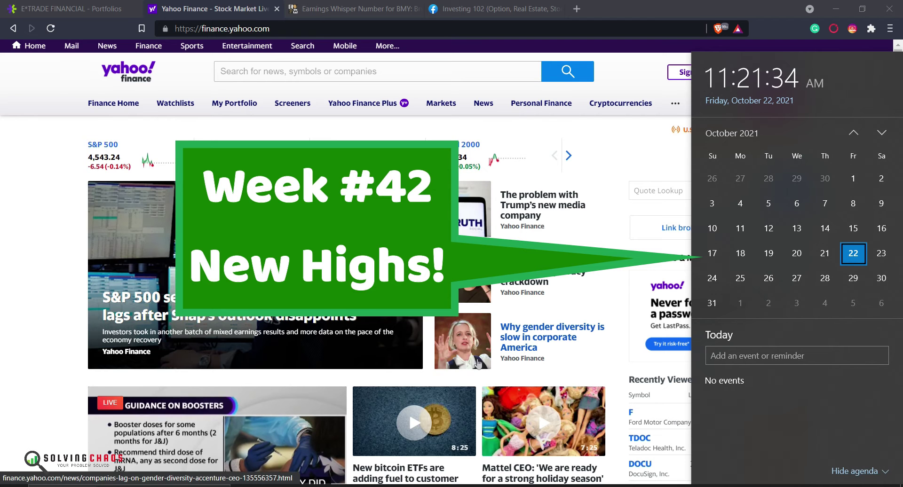
left_click(51, 186)
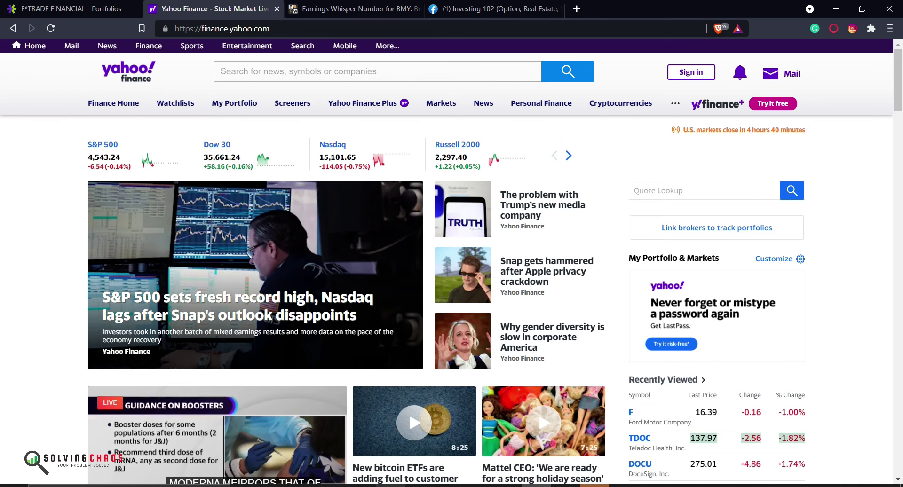
left_click(390, 447)
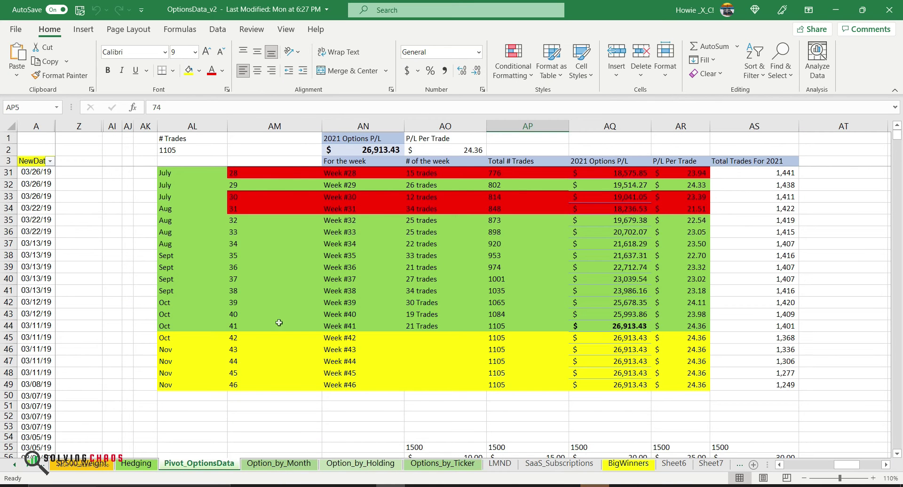
left_click(204, 324)
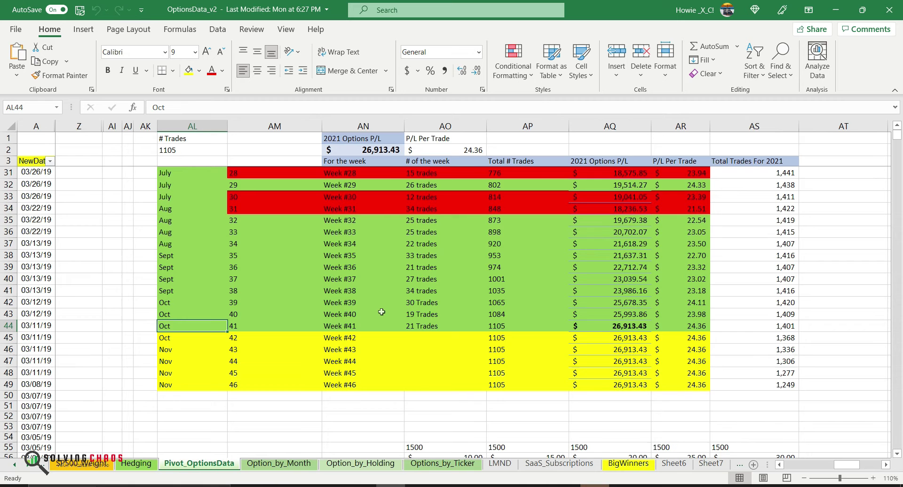
Select the week #42 row (AL45:AQ45) in Pivot_OptionsData, then switch to the Investing 102 group page.
scroll(435, 320, "up", 2)
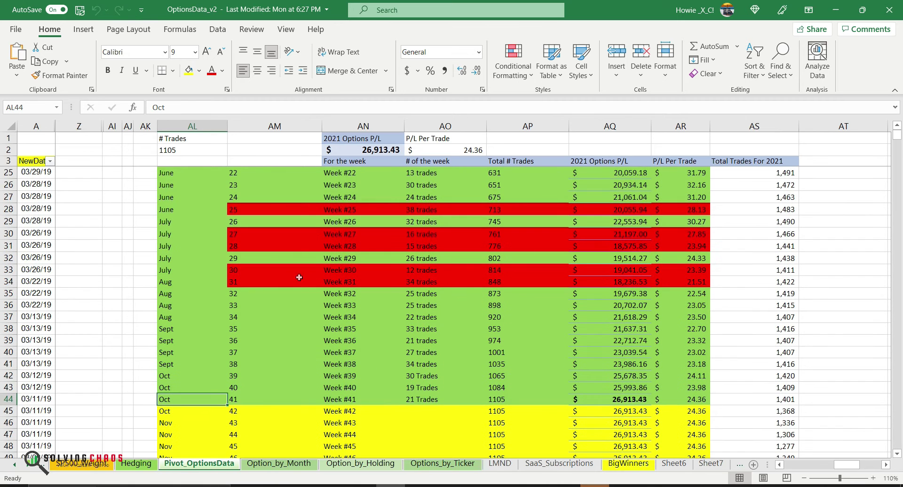
scroll(345, 236, "down", 2)
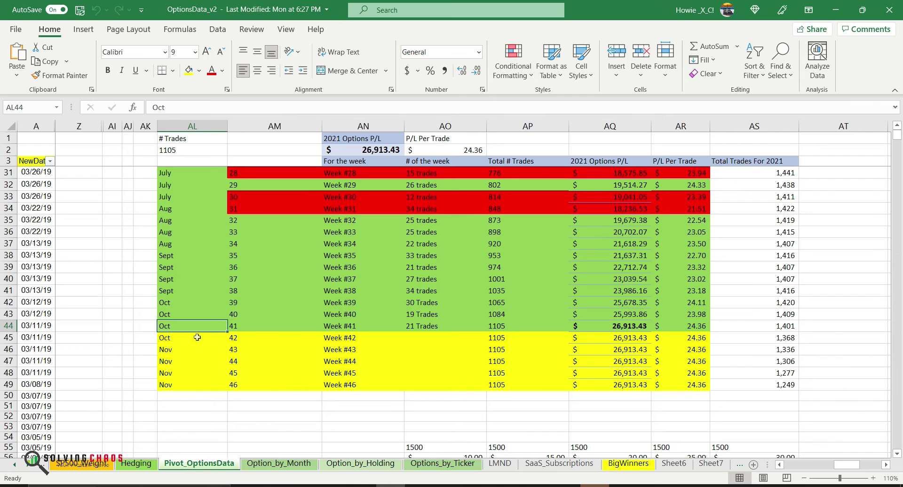
left_click_drag(198, 337, 677, 337)
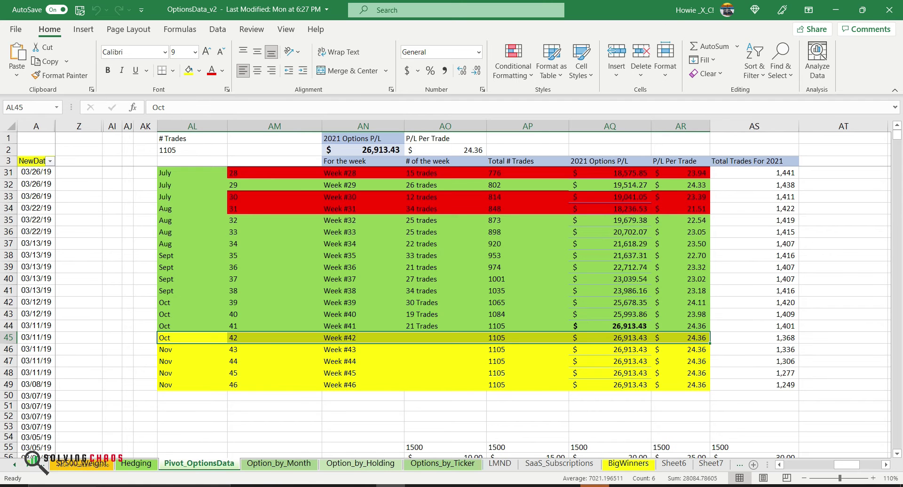
left_click(249, 485)
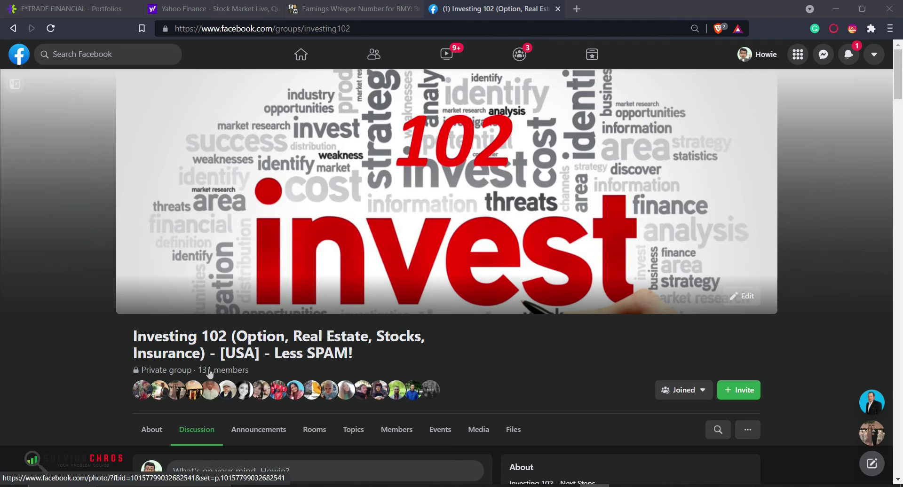
scroll(109, 292, "down", 7)
scroll(109, 292, "down", 5)
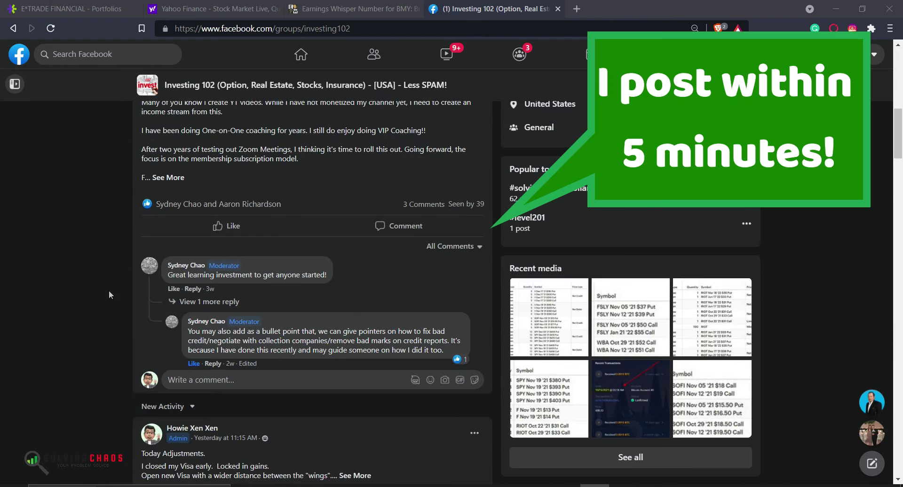
scroll(109, 292, "down", 5)
scroll(109, 292, "down", 2)
scroll(149, 273, "up", 2)
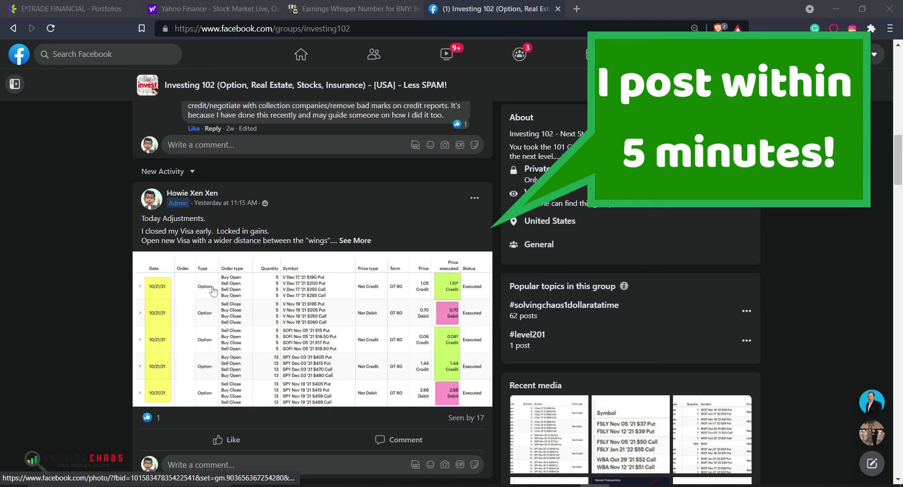
scroll(217, 286, "down", 4)
scroll(217, 285, "down", 5)
scroll(216, 286, "down", 4)
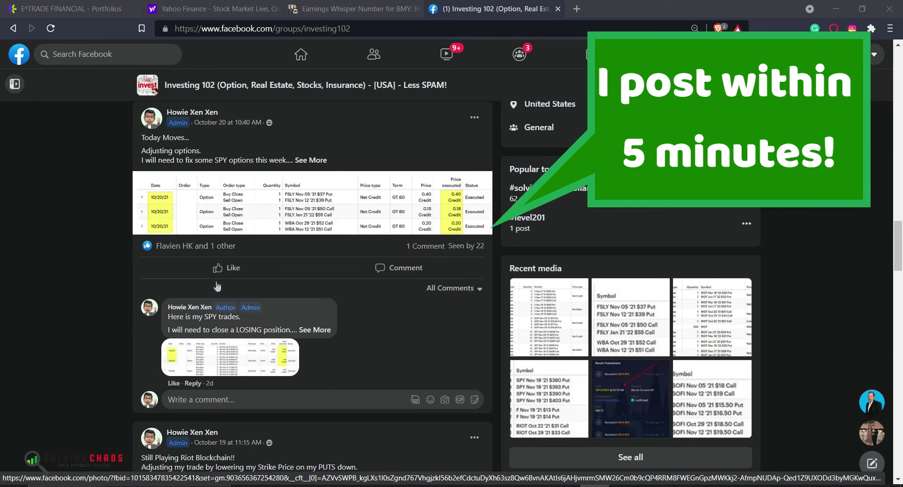
scroll(217, 286, "down", 7)
scroll(217, 286, "down", 5)
scroll(217, 286, "down", 4)
scroll(217, 283, "down", 8)
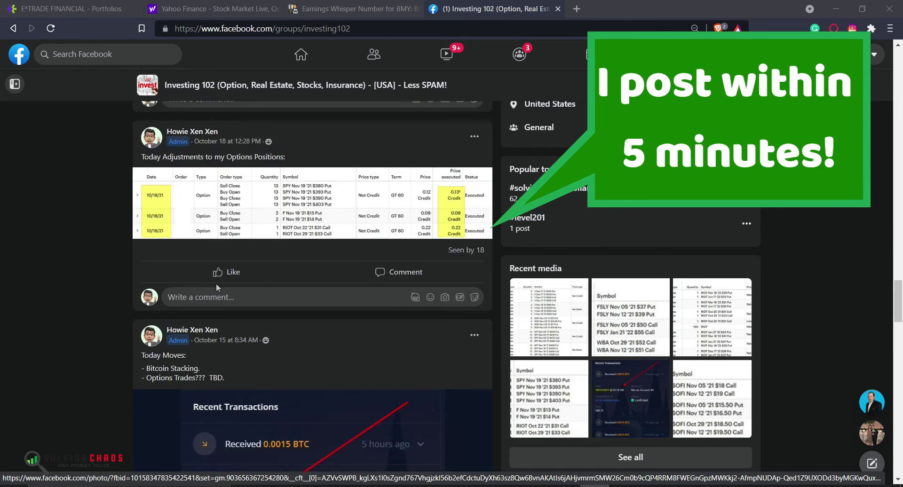
scroll(216, 284, "down", 5)
scroll(221, 301, "down", 1)
scroll(250, 208, "up", 1)
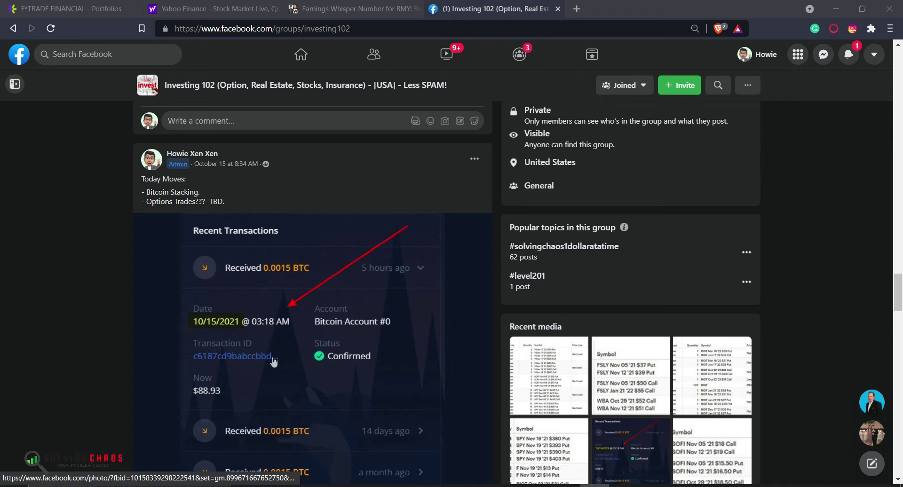
scroll(271, 362, "down", 5)
key("Home")
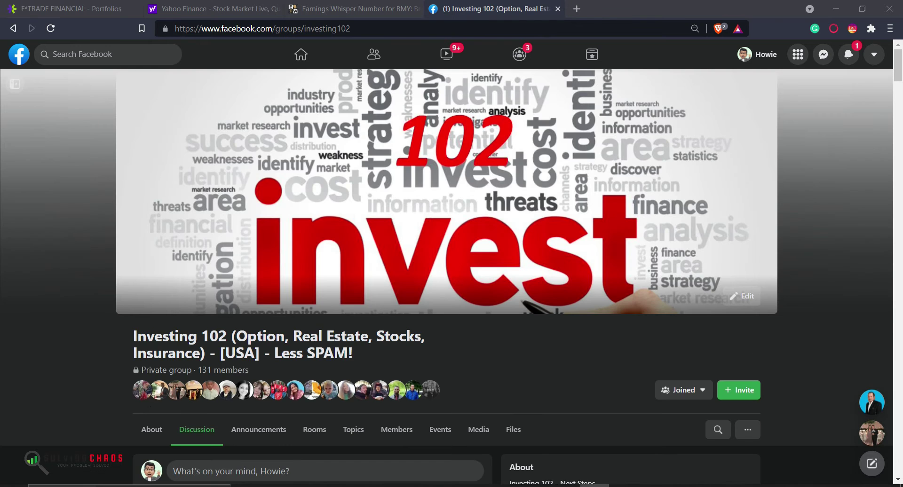
Close Facebook, expand SOFI and its Nov 26 '21 $18 call in Portfolios, and start a Roll.
key("ctrl+w")
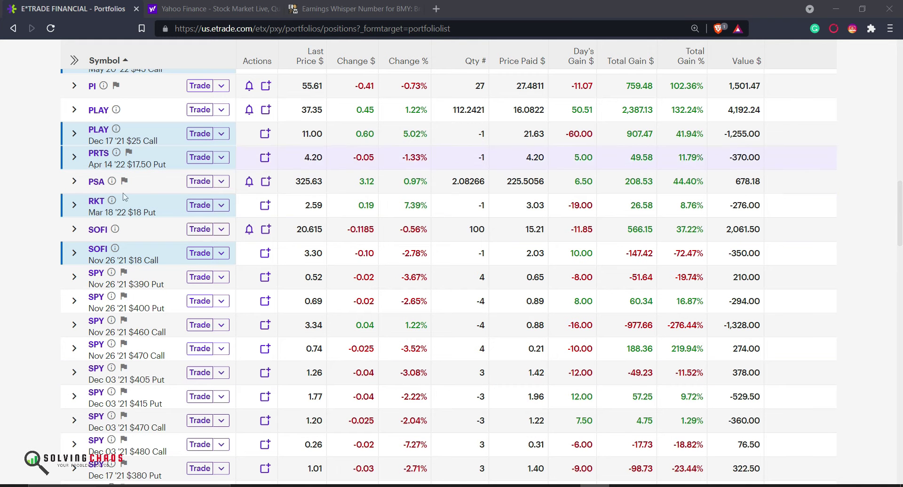
left_click(135, 235)
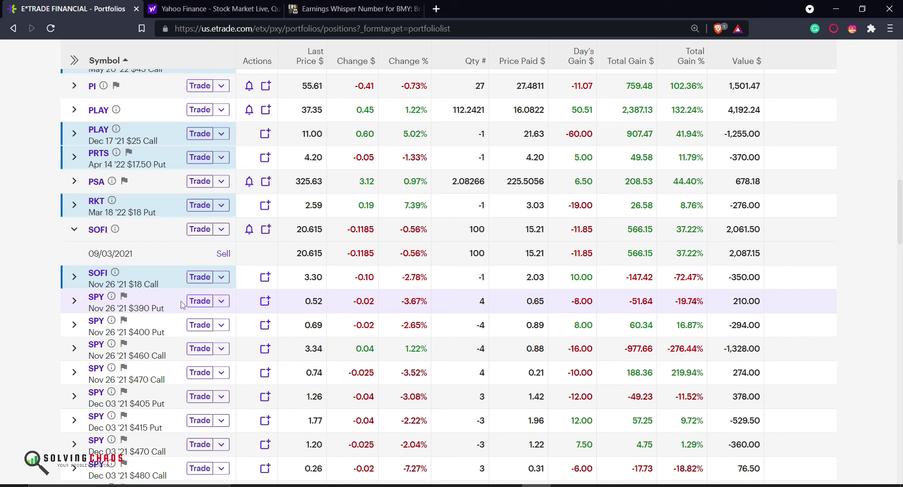
left_click(148, 277)
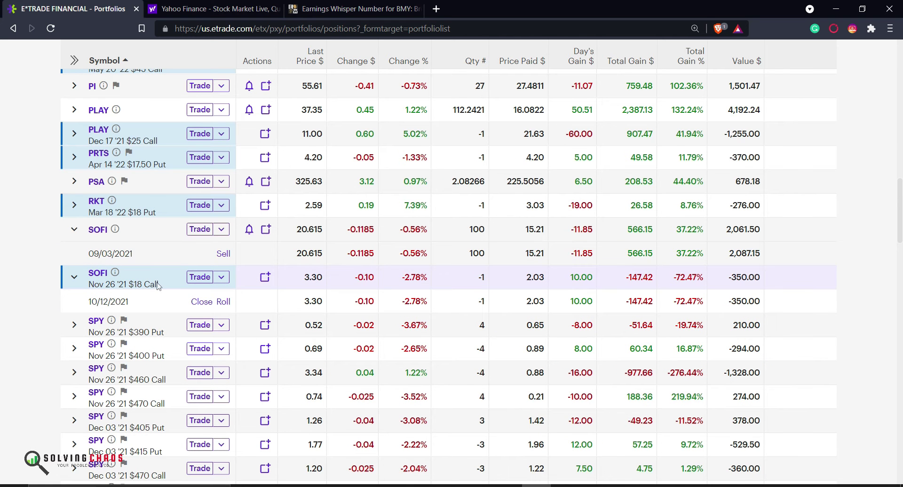
left_click(223, 302)
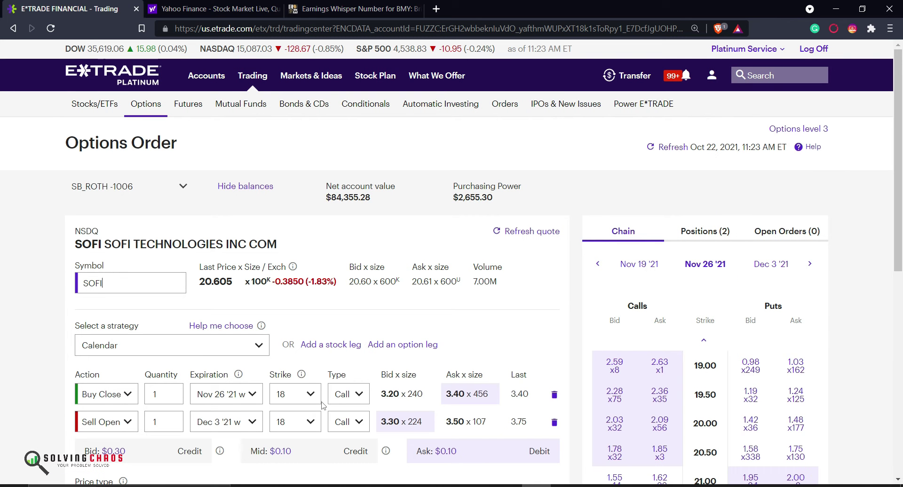
Try sell-leg strikes 18.5 and 19 on the Dec 3 '21 expiration.
left_click(240, 422)
left_click(240, 426)
left_click(309, 426)
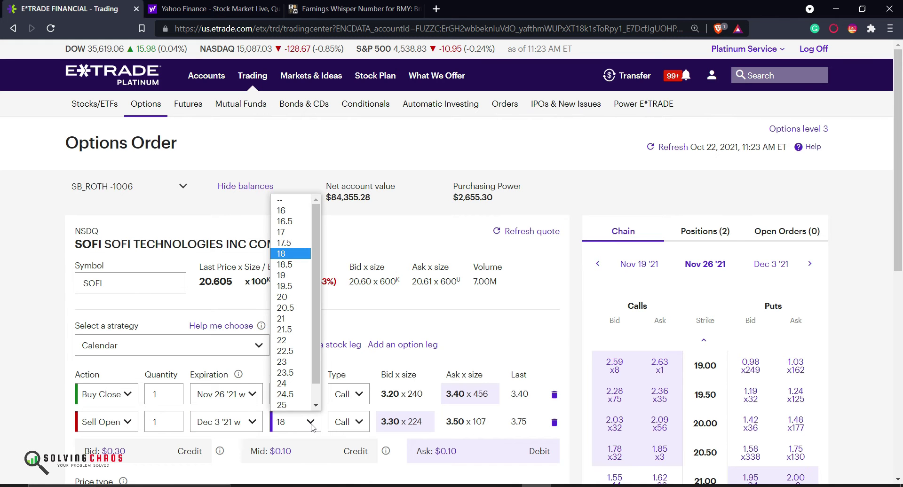
left_click(302, 264)
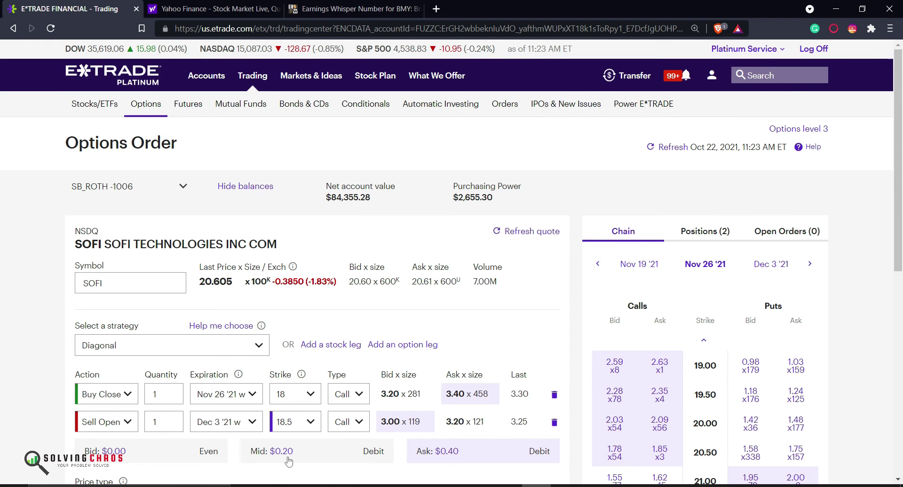
left_click(227, 426)
left_click(222, 316)
left_click(286, 429)
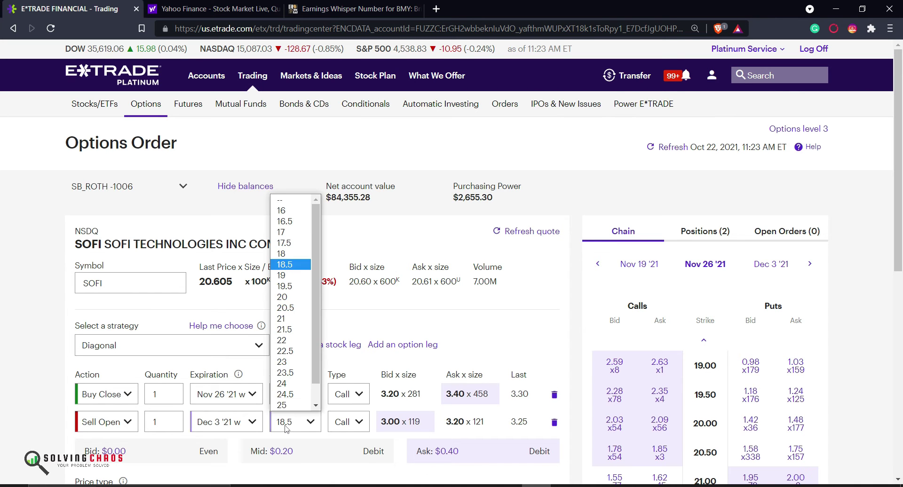
left_click(303, 280)
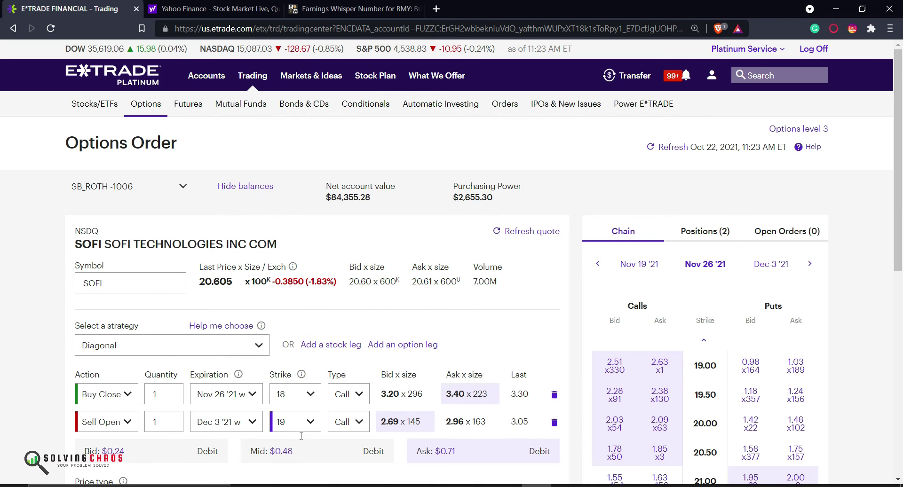
left_click(287, 429)
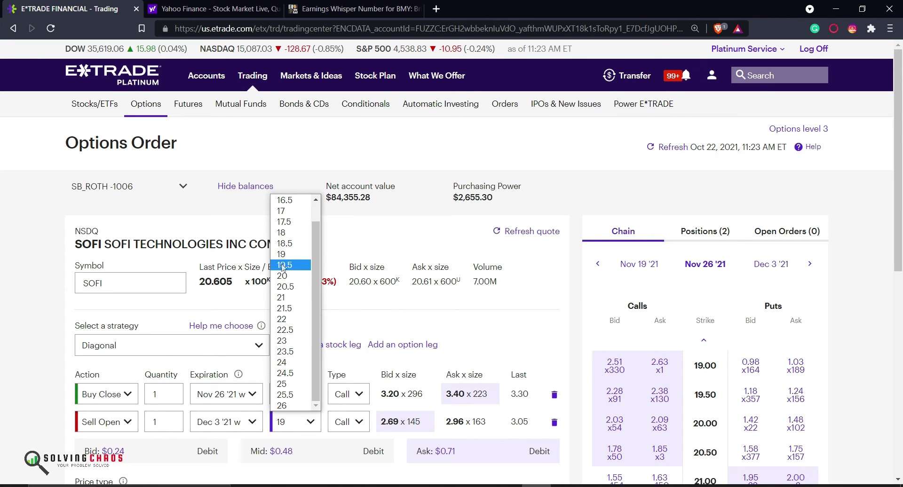
Compare the sell leg at Dec 17 '21 with strikes 17.5 and 20.
left_click(232, 424)
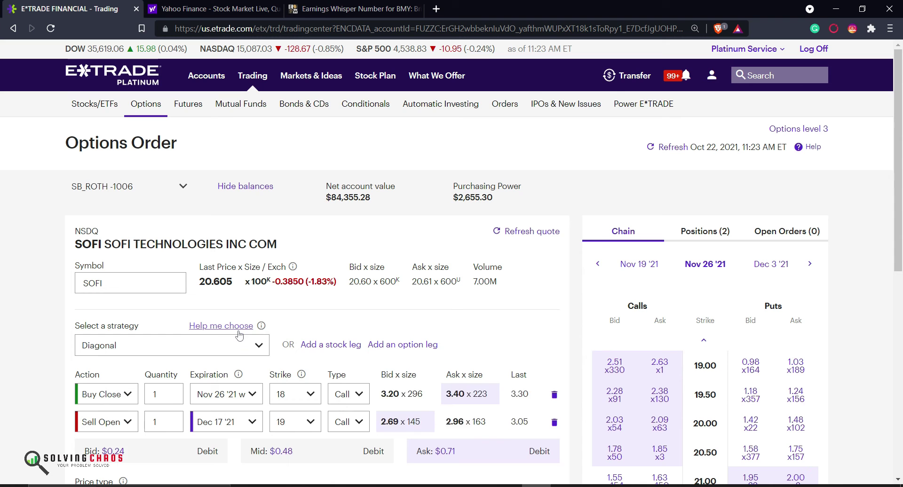
left_click(216, 329)
left_click(293, 429)
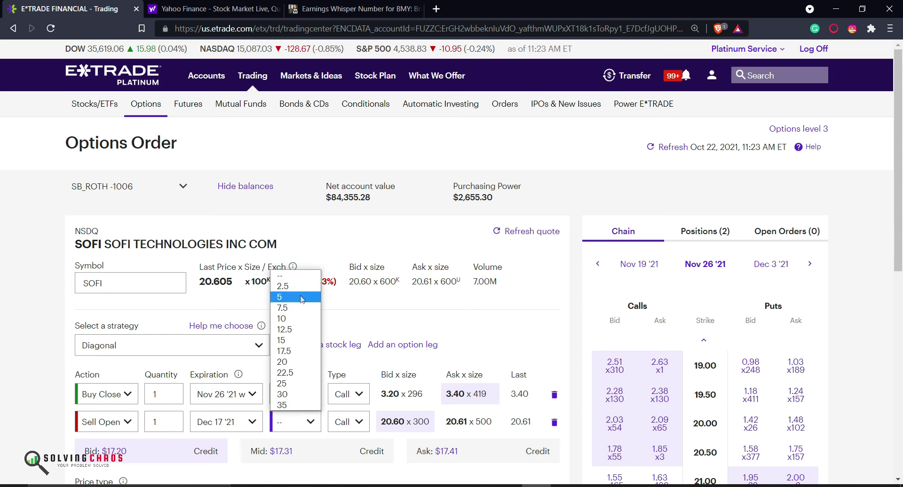
left_click(303, 357)
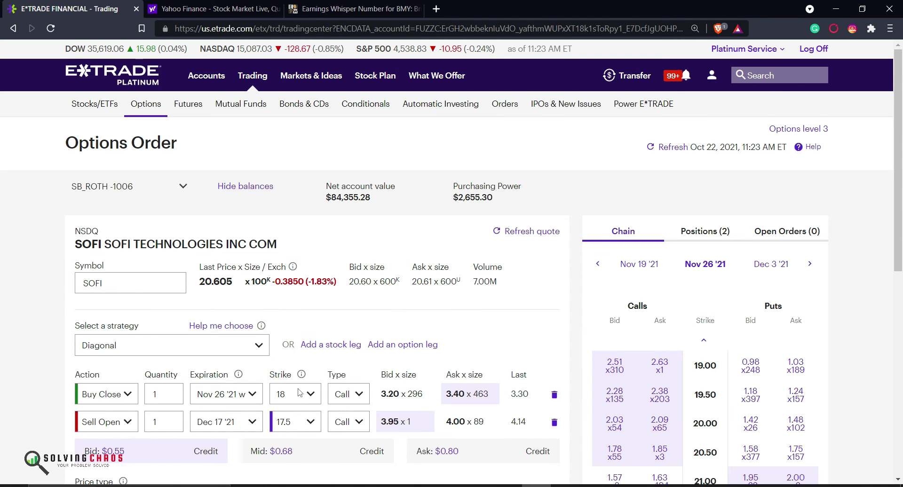
scroll(286, 377, "down", 1)
left_click(293, 368)
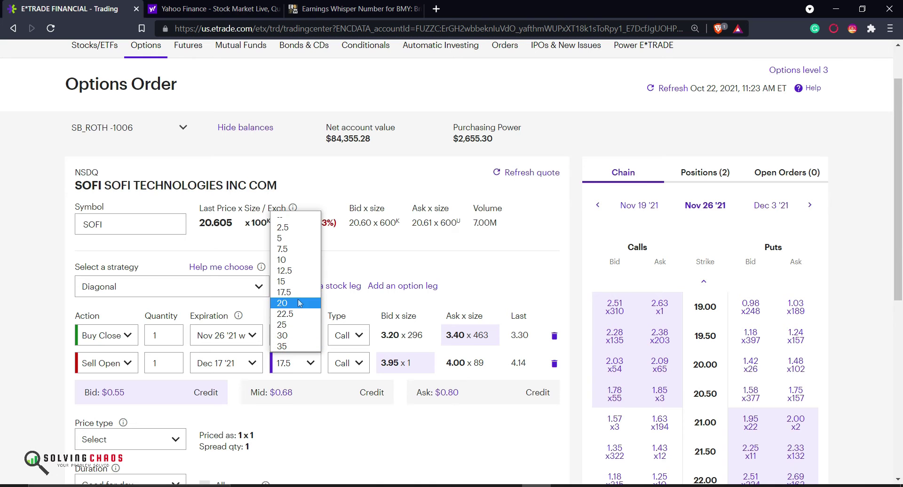
left_click(294, 305)
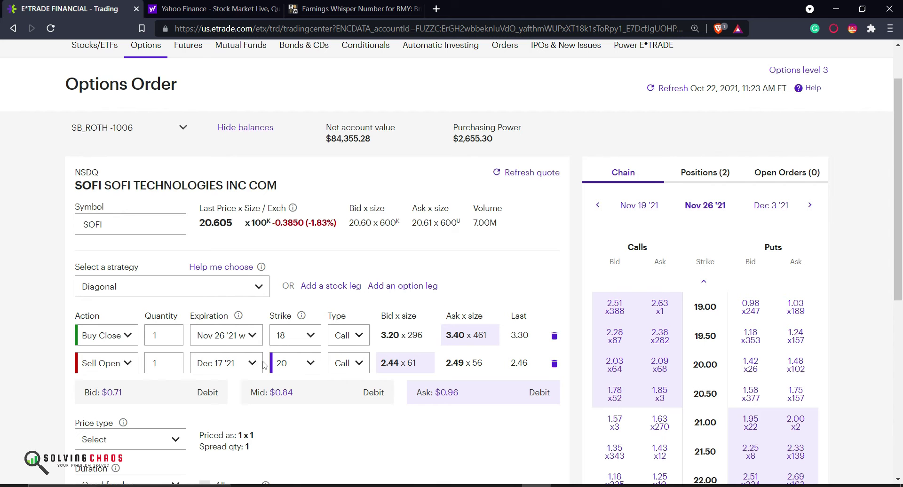
Compare Jan 21 '22 and Feb 18 '22 expirations at strike 20, then confirm the short call's expiration.
left_click(215, 367)
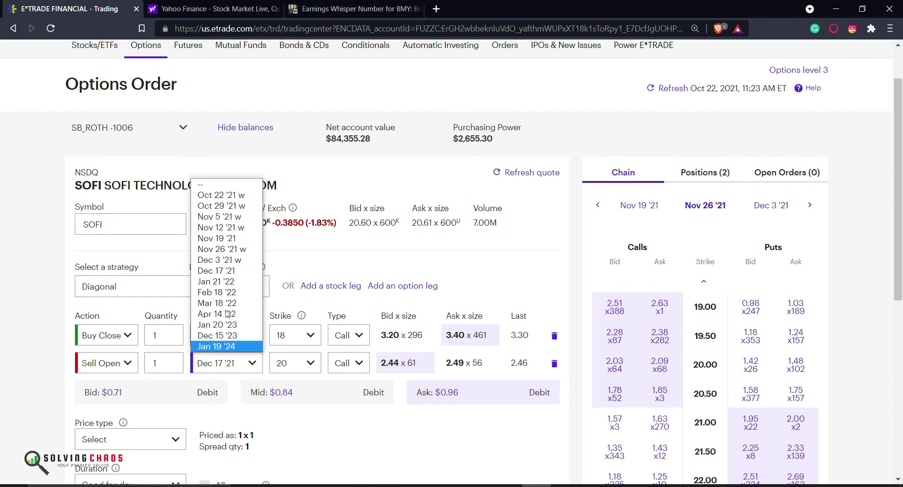
left_click(221, 281)
left_click(292, 363)
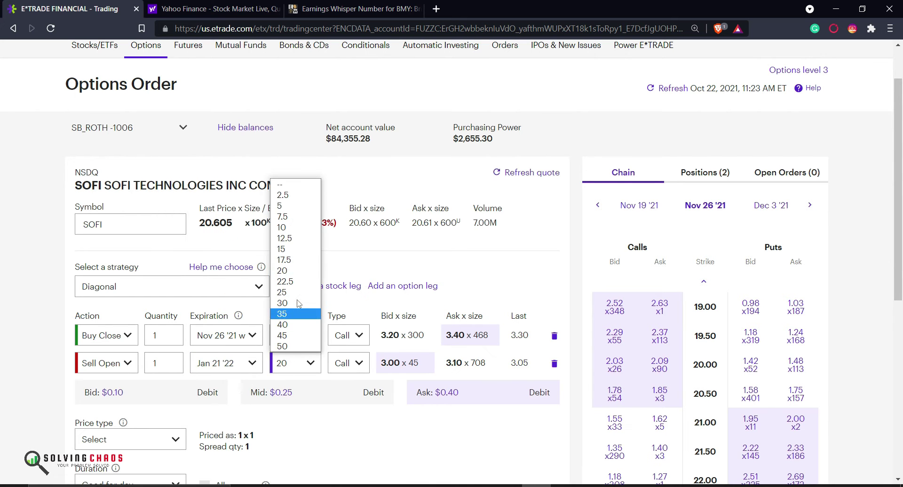
left_click(289, 374)
left_click(231, 370)
left_click(232, 296)
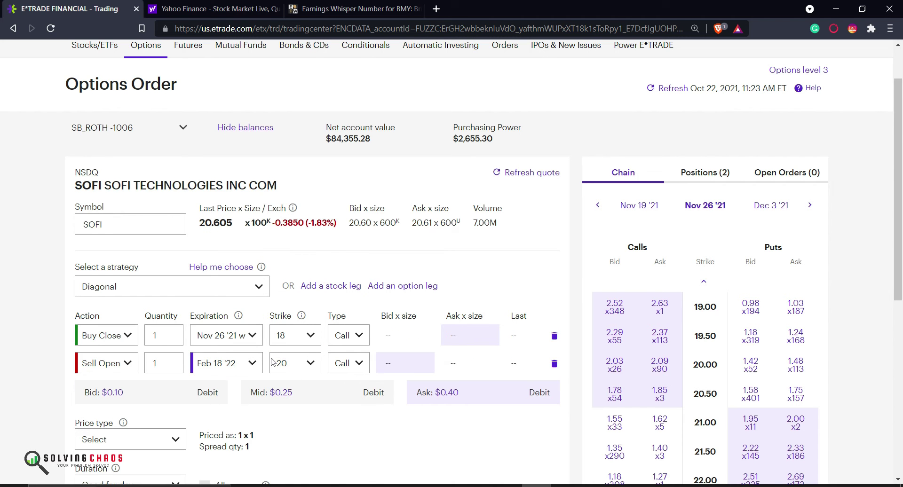
left_click(294, 372)
left_click(294, 372)
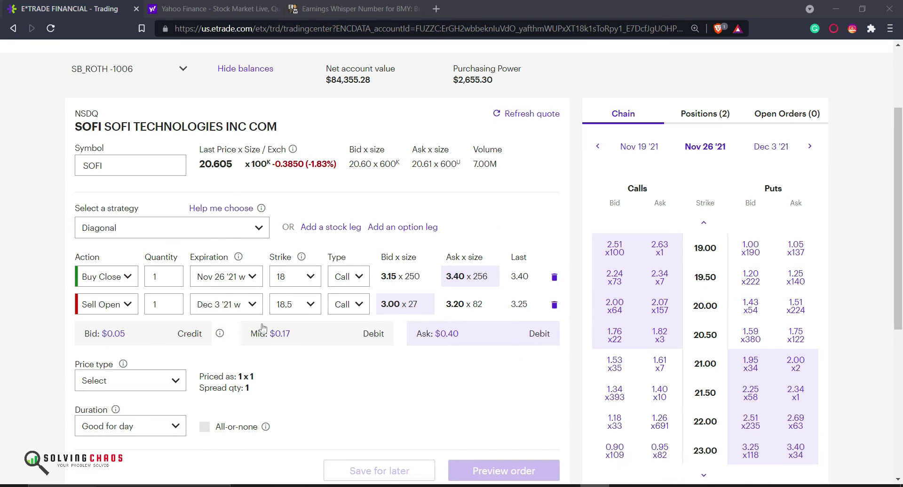
left_click(222, 305)
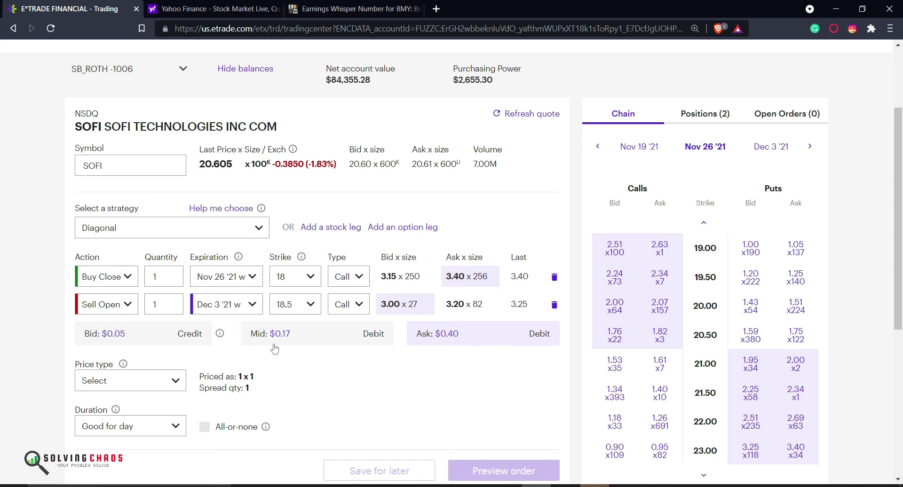
Place the SOFI diagonal roll at a $0.20 net debit, good for 60 days.
left_click(149, 382)
left_click(149, 428)
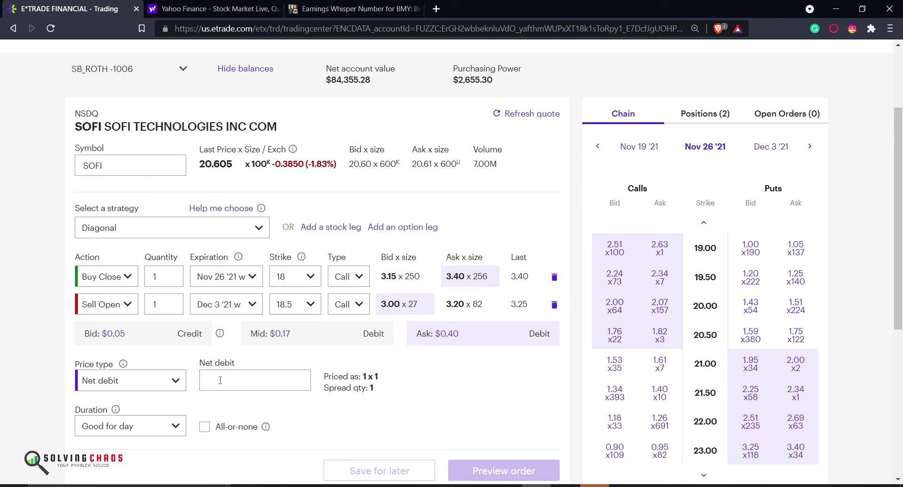
left_click(220, 380)
type(".20")
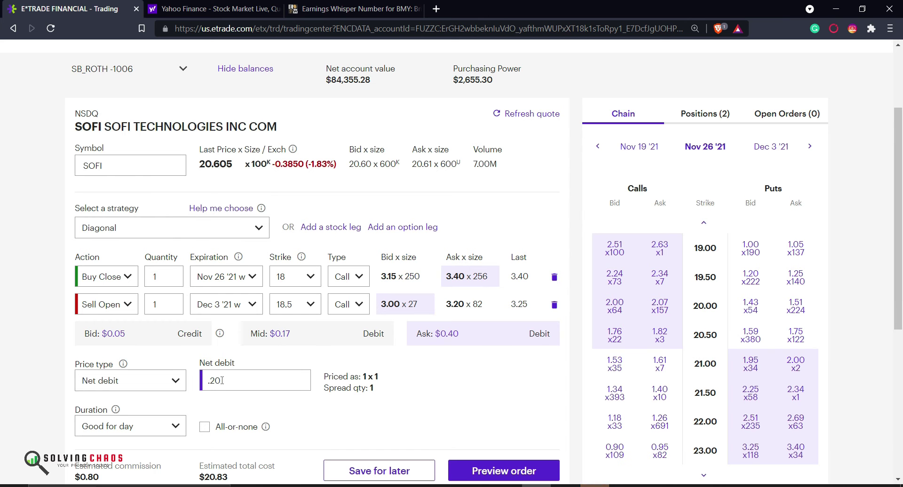
left_click(142, 426)
left_click(122, 453)
scroll(388, 433, "down", 1)
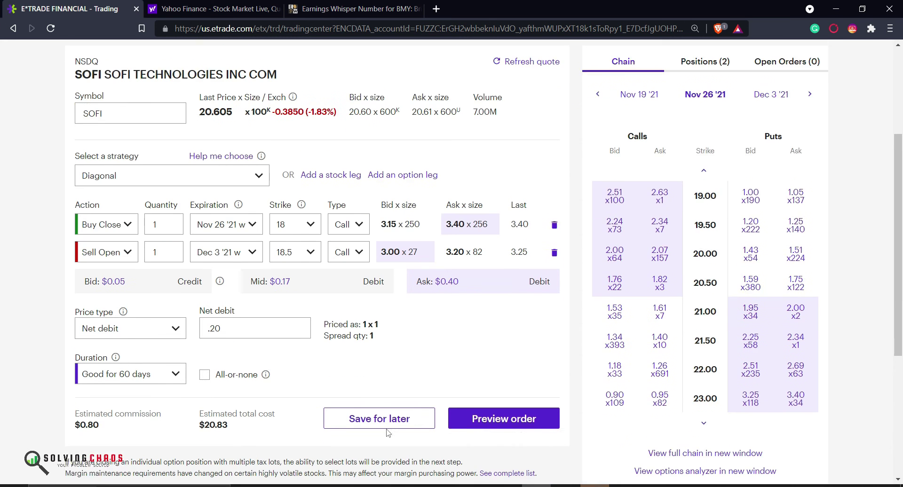
left_click(489, 424)
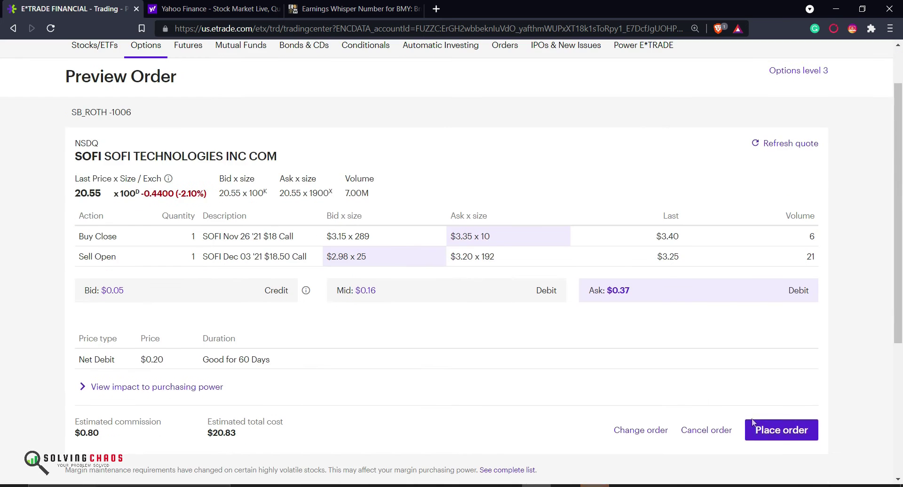
left_click(782, 430)
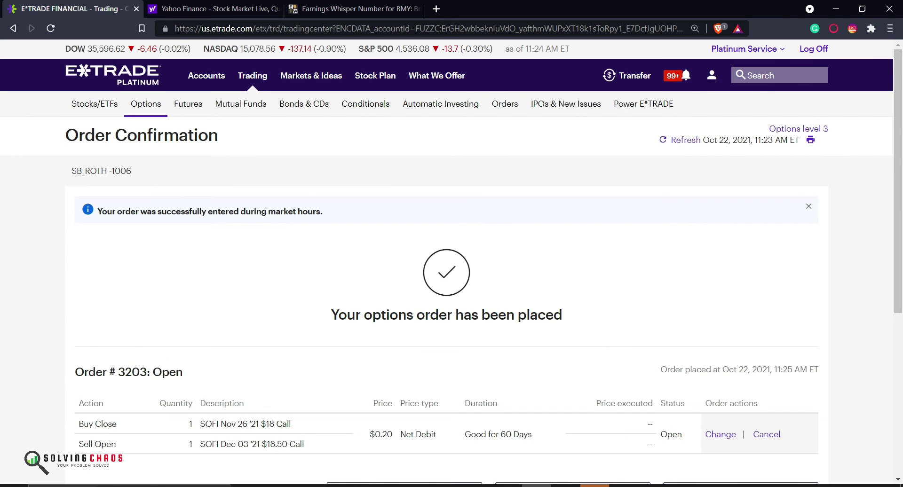
Change the SOFI order's net debit limit to $0.25, place it, and view Open Orders.
scroll(888, 446, "down", 3)
left_click(774, 381)
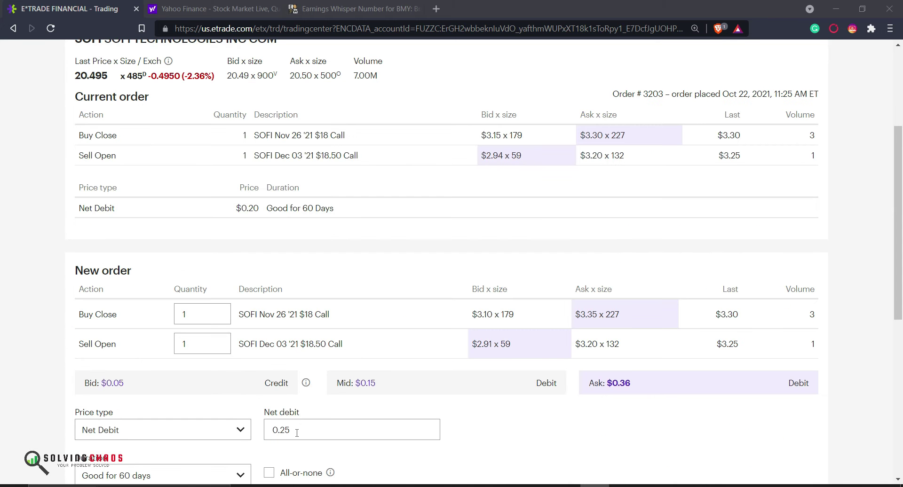
left_click(297, 433)
scroll(304, 409, "down", 1)
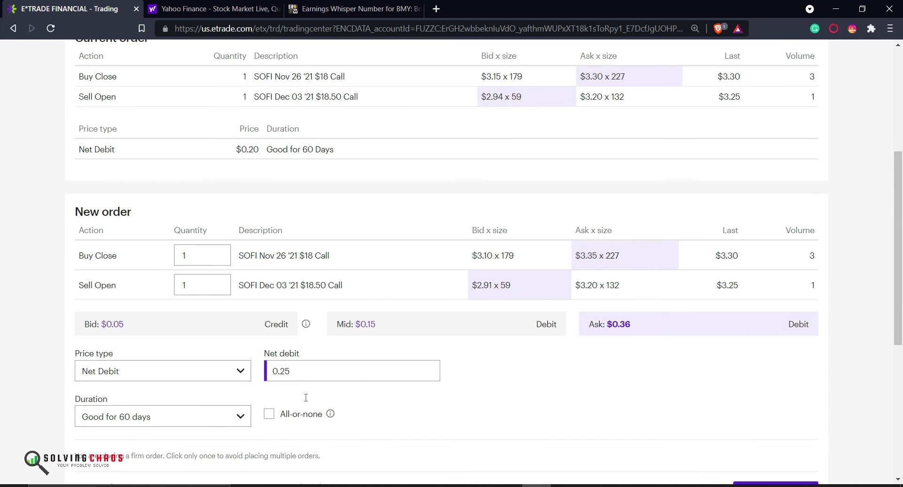
scroll(491, 372, "down", 1)
left_click(800, 434)
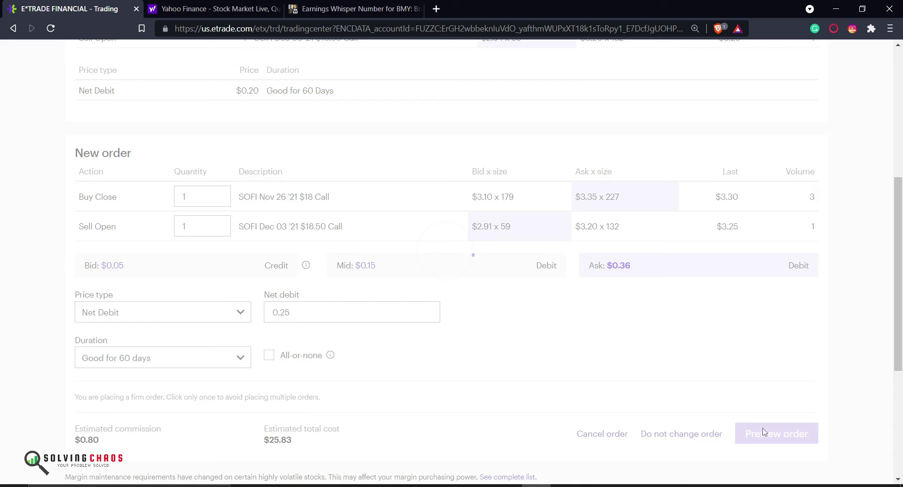
scroll(727, 416, "down", 2)
left_click(782, 350)
scroll(731, 428, "down", 1)
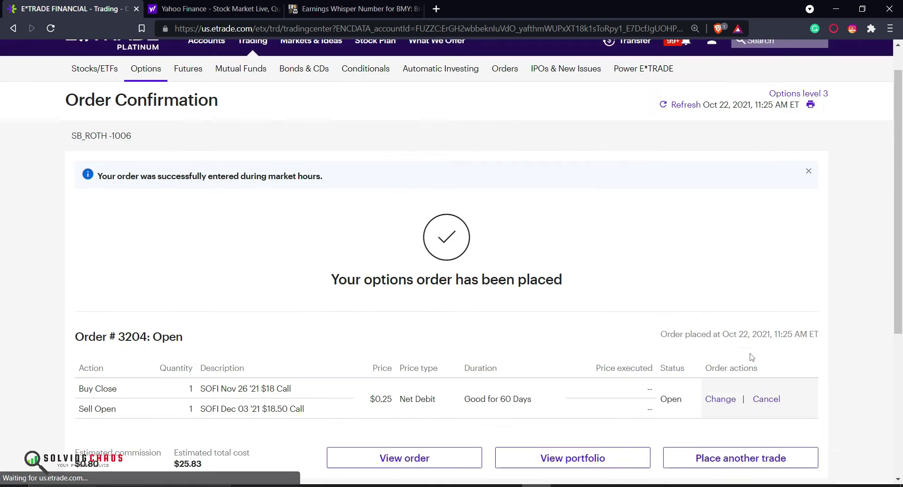
left_click(731, 428)
left_click(791, 234)
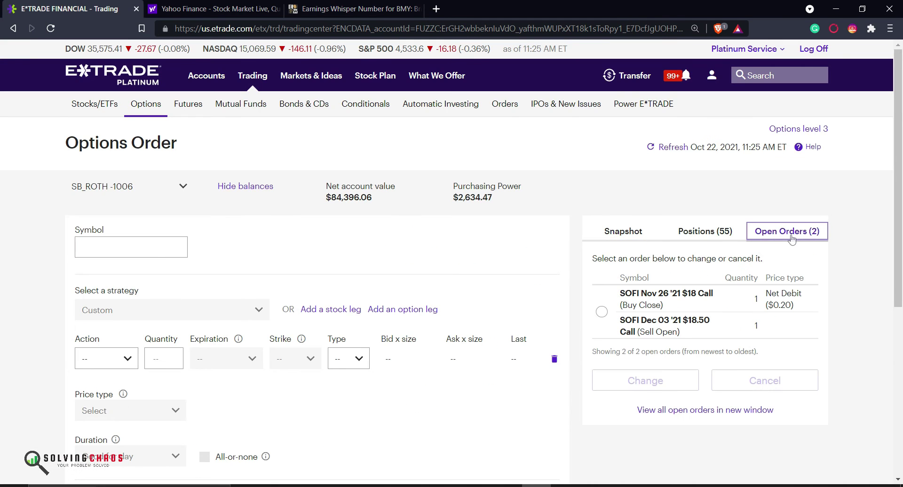
Refresh the order page's account data.
left_click(674, 148)
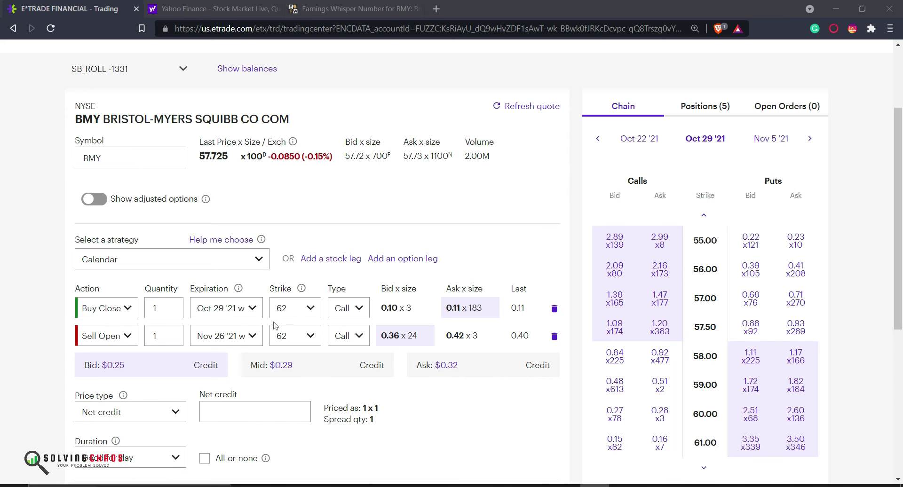
Keep Nov 26 '21 as the short call's expiration and enter a $0.29 net credit.
left_click(234, 342)
left_click(234, 341)
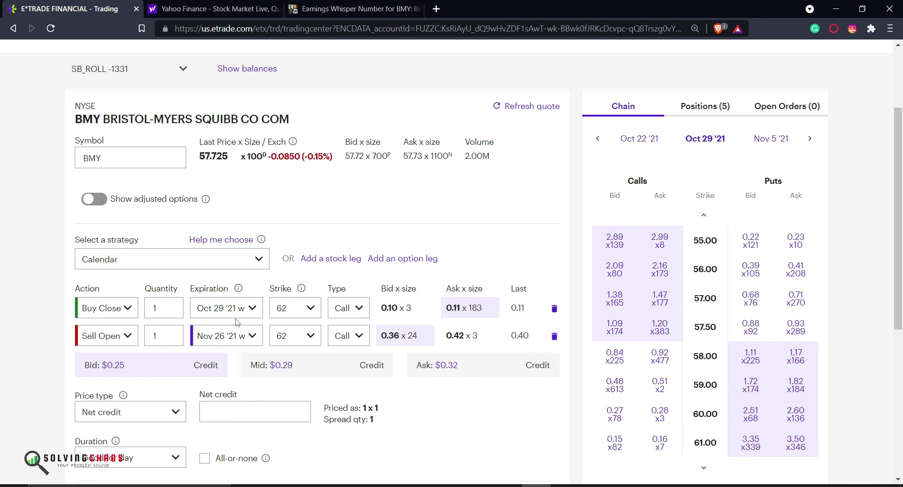
left_click(253, 409)
type(".")
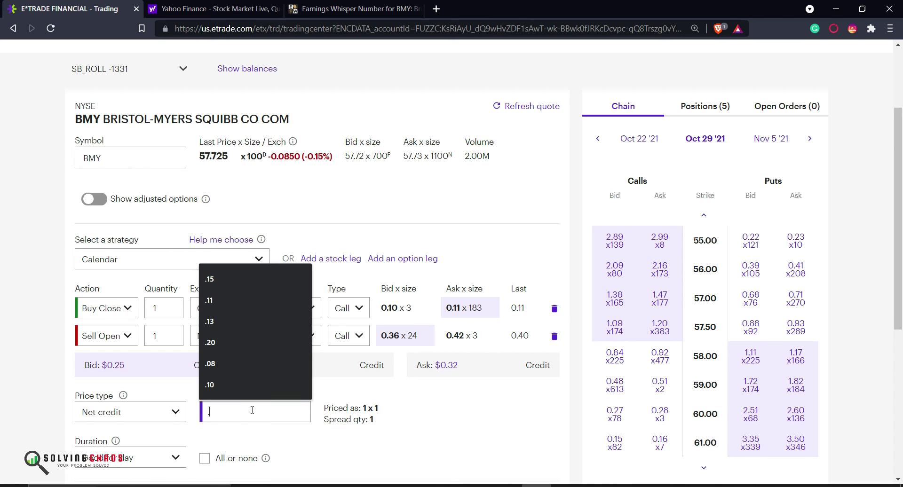
type("2")
type("8")
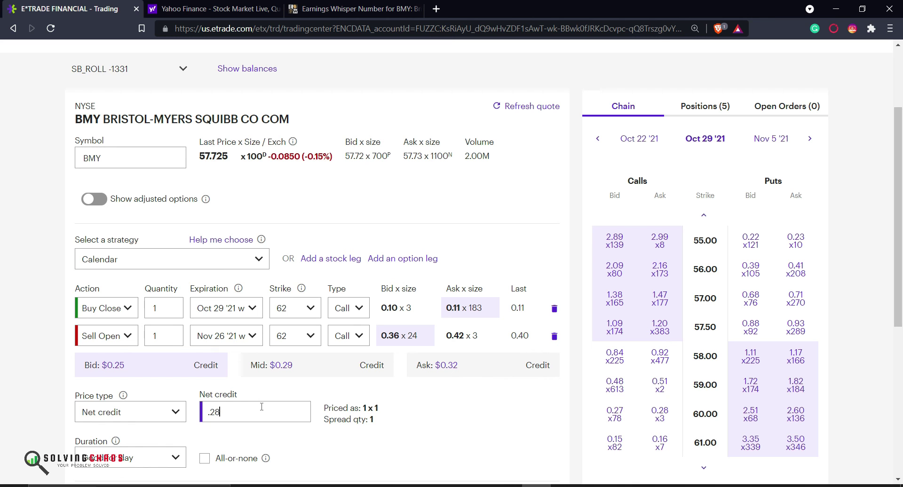
key("BackSpace")
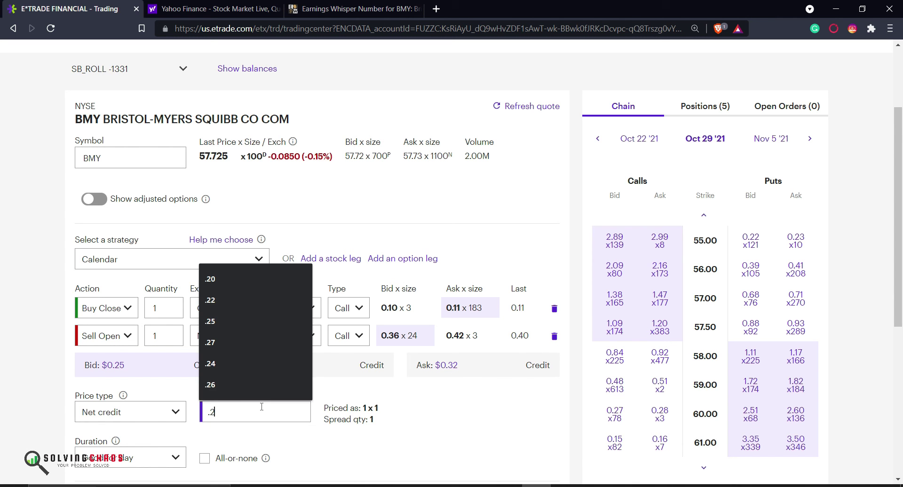
type("9")
Make the BMY roll good for 60 days, then preview and place it.
scroll(211, 386, "down", 1)
left_click(128, 399)
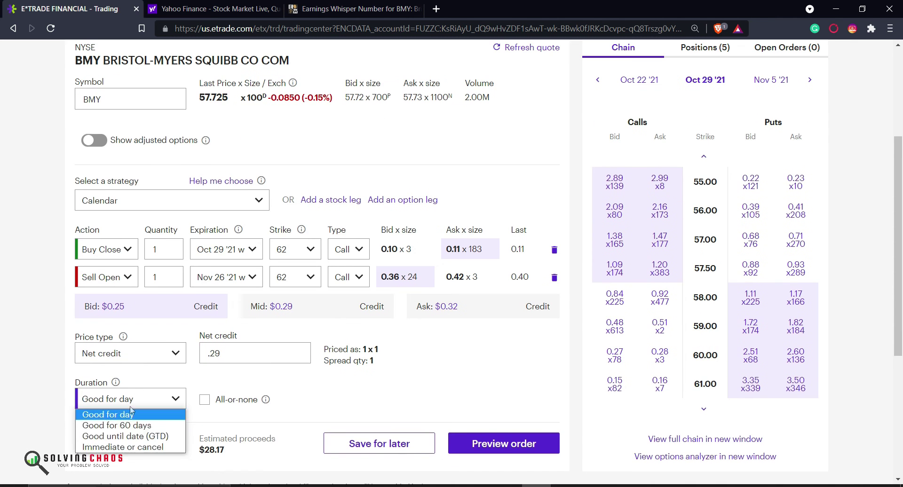
left_click(117, 425)
left_click(493, 447)
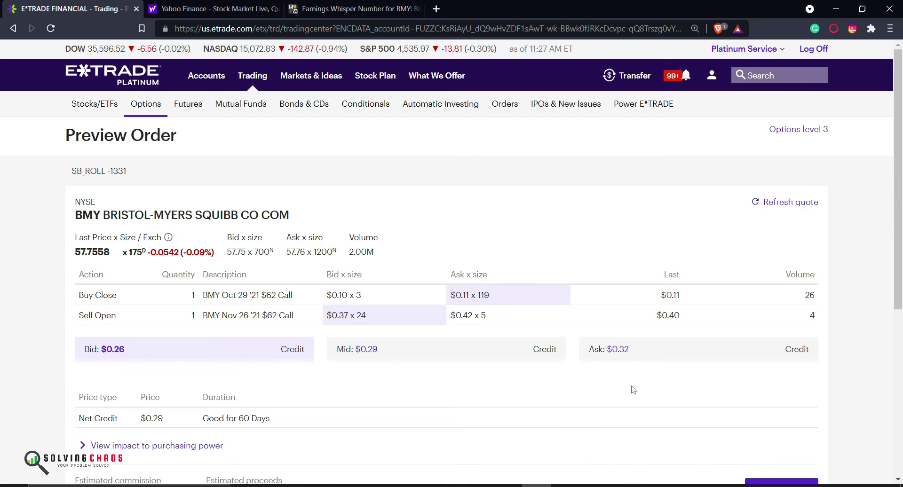
scroll(659, 413, "down", 3)
left_click(782, 371)
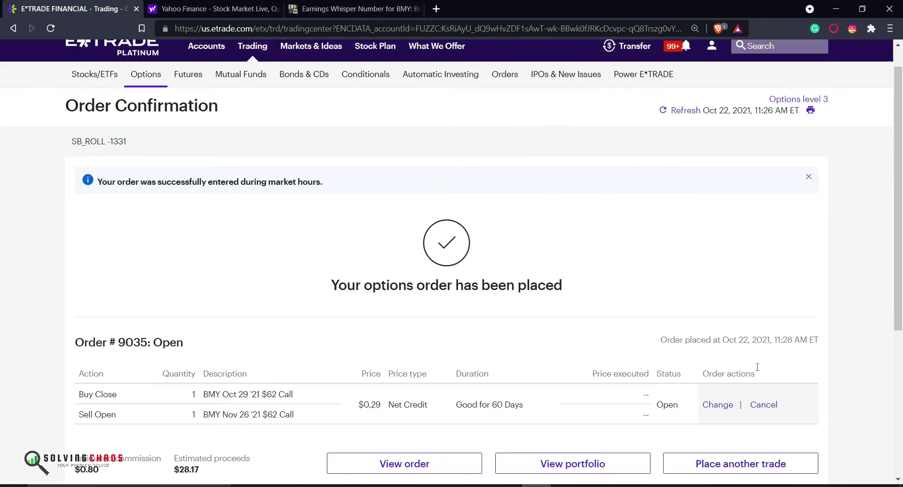
scroll(758, 367, "down", 2)
left_click(739, 379)
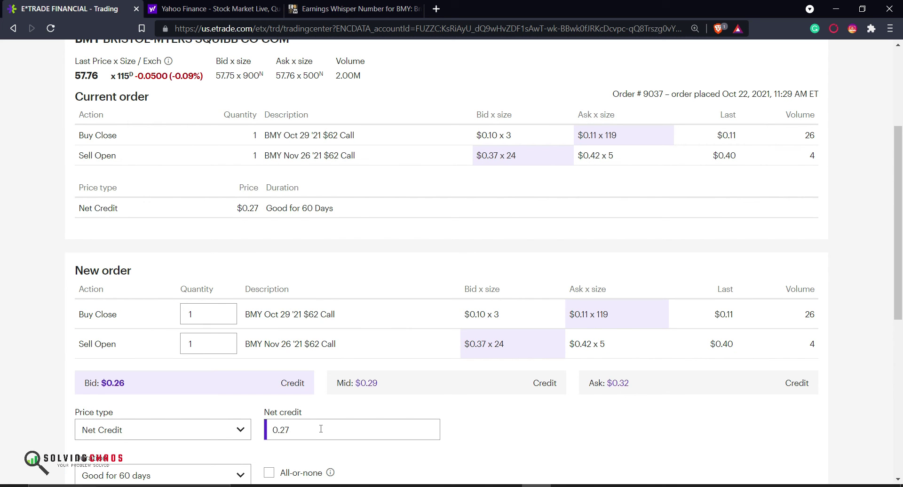
Lower the BMY roll's net credit to $0.26, then preview and place the revised order.
key("BackSpace")
type("6")
scroll(349, 201, "down", 1)
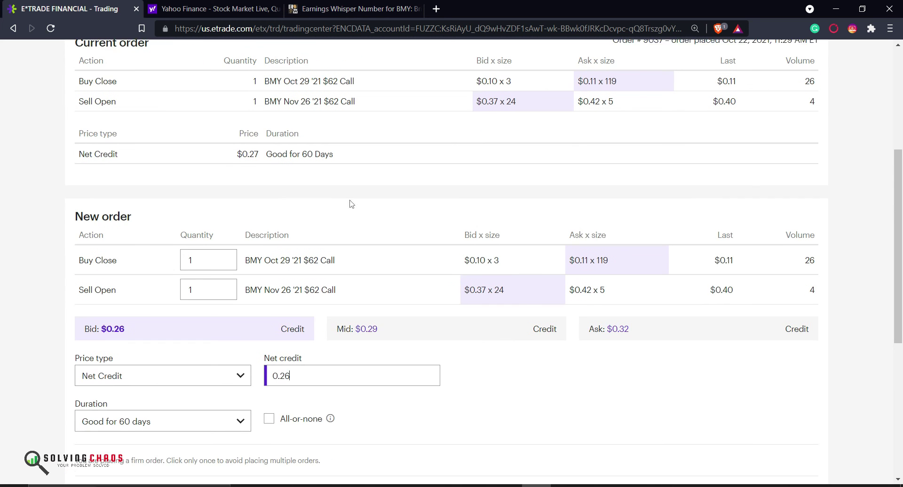
scroll(464, 339, "down", 1)
scroll(659, 372, "down", 1)
left_click(755, 377)
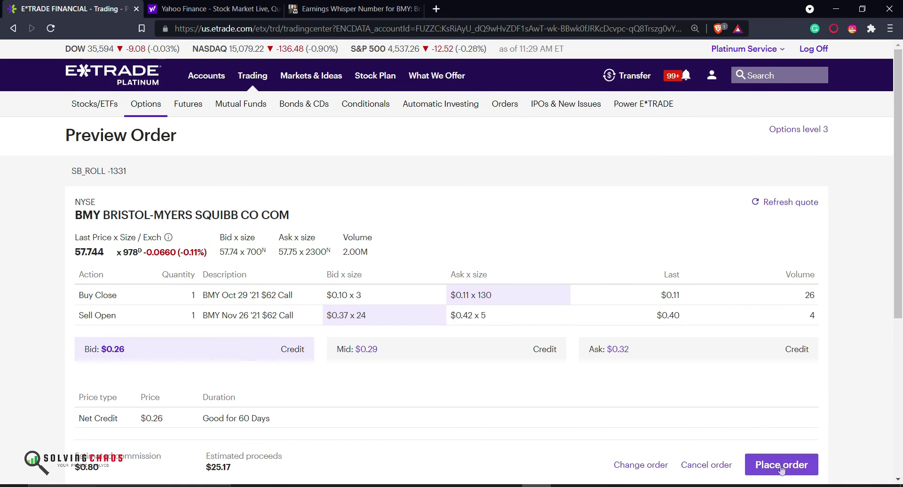
left_click(779, 466)
Check the Open Orders list, then open the full alerts inbox.
scroll(734, 357, "down", 2)
left_click(743, 377)
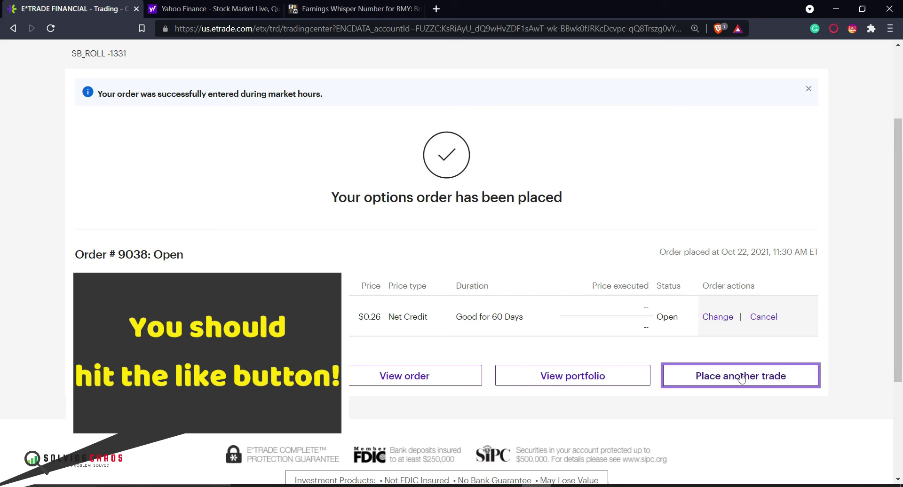
left_click(791, 224)
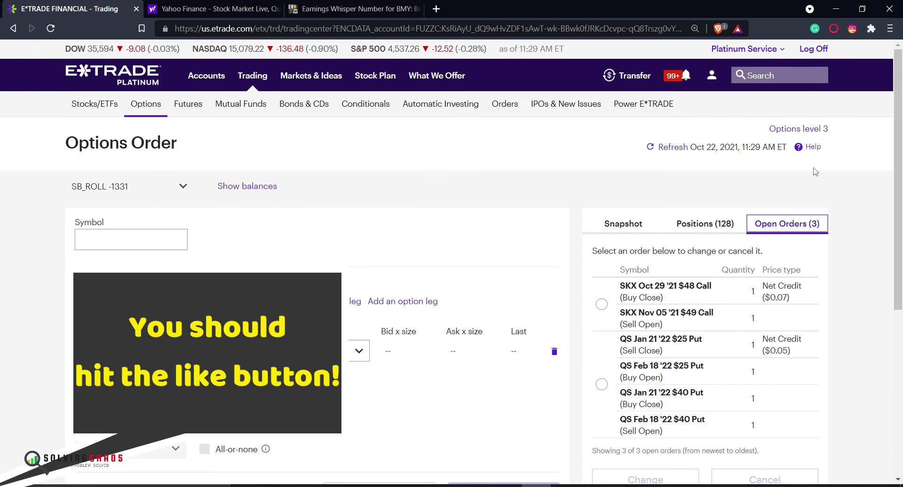
mouse_move(685, 75)
left_click(637, 373)
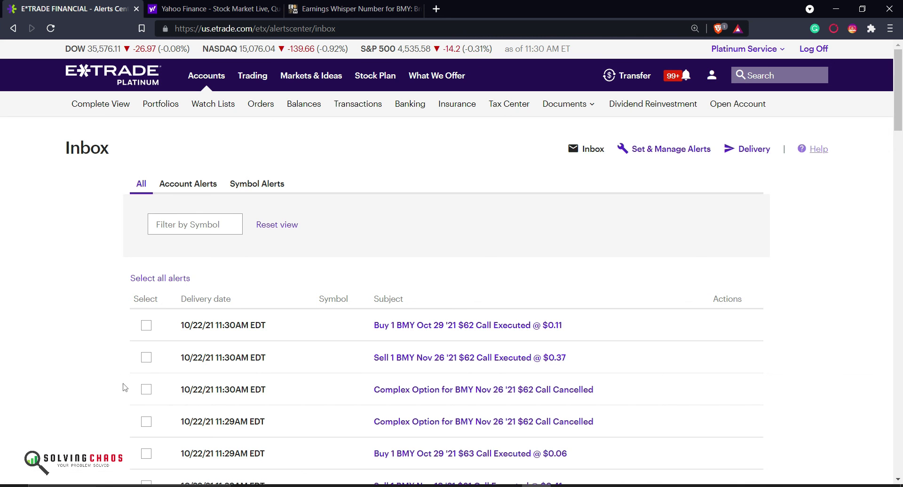
Delete the two cancelled BMY complex-option alerts, then switch to the Yahoo Finance tab.
left_click(146, 389)
left_click(146, 422)
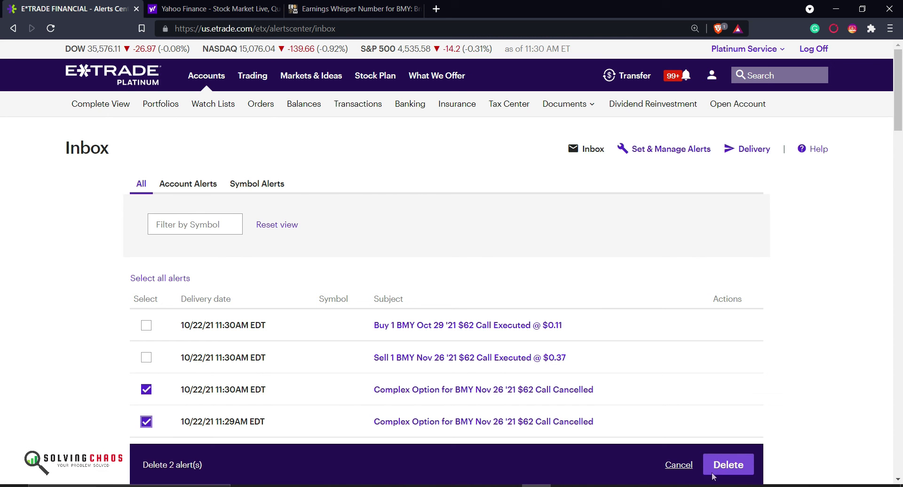
left_click(730, 468)
left_click(437, 278)
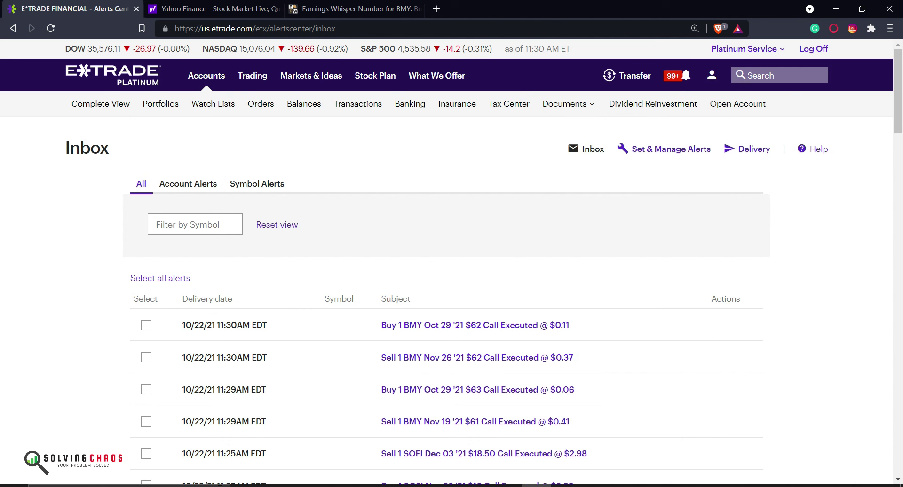
key("ctrl+Tab")
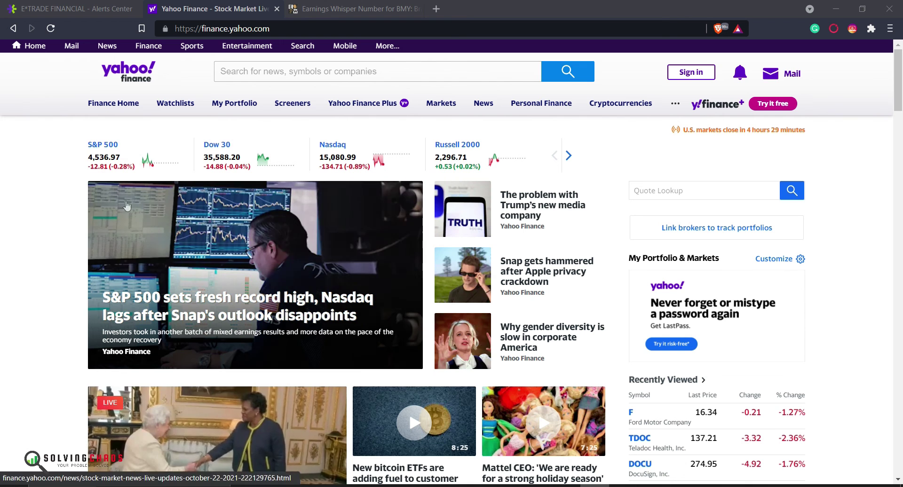
Reload the Yahoo Finance home page from the right-click menu and look over the refreshed index quotes.
right_click(41, 189)
left_click(70, 225)
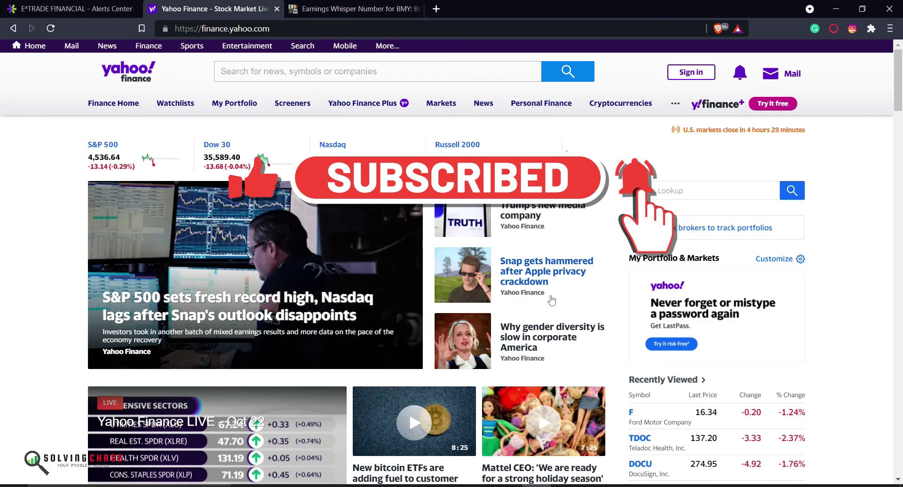
scroll(552, 300, "down", 4)
scroll(552, 300, "up", 4)
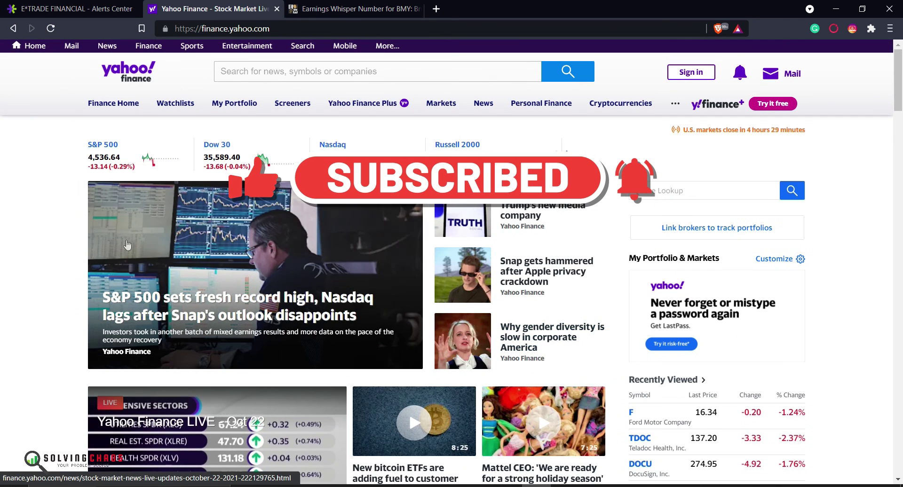